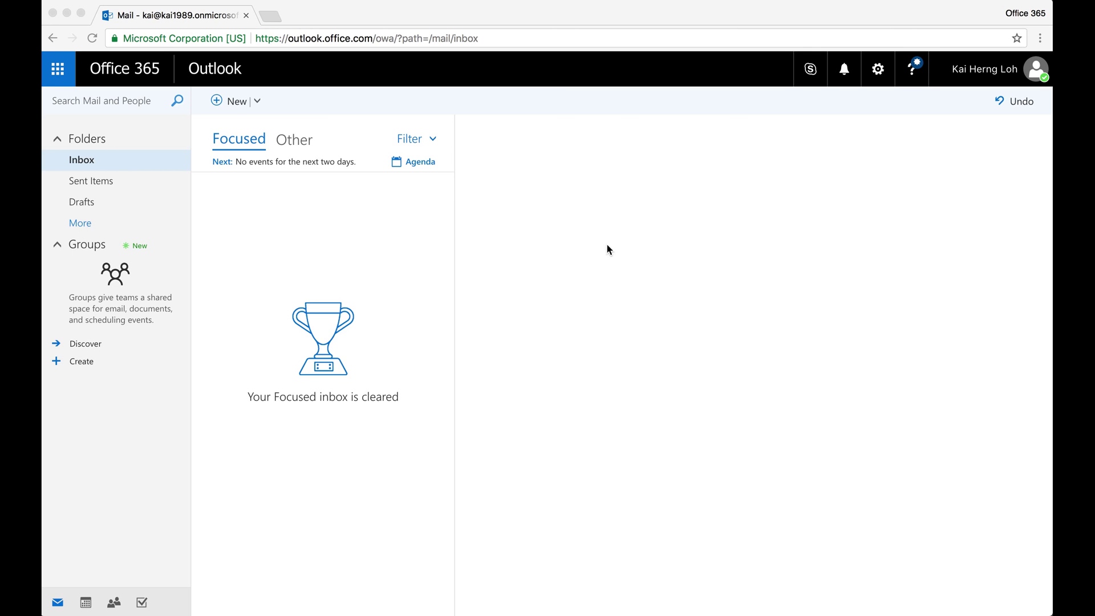
# Step: Open the Outlook Settings pane from the gear icon in the top bar
pyautogui.click(878, 70)
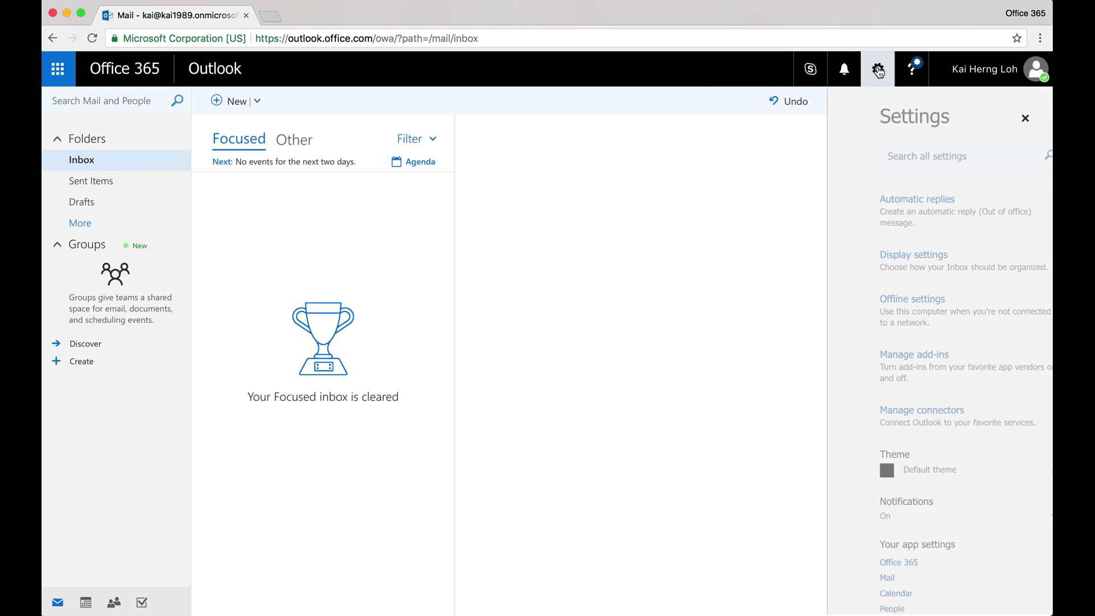
# Step: Switch the Boomerang add-in on in Manage add-ins
pyautogui.click(926, 384)
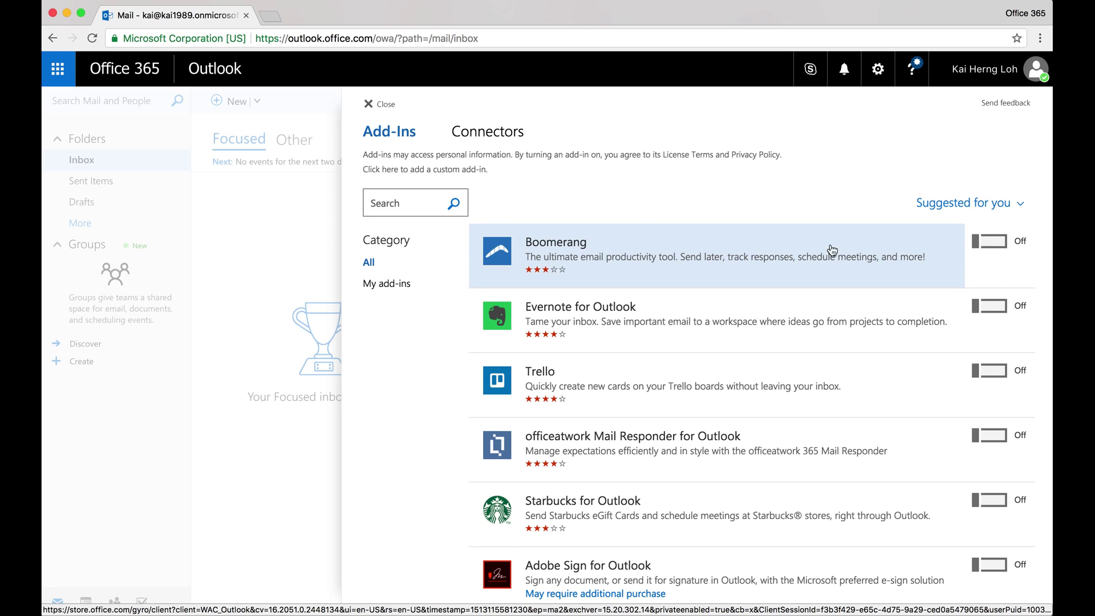
pyautogui.click(1002, 249)
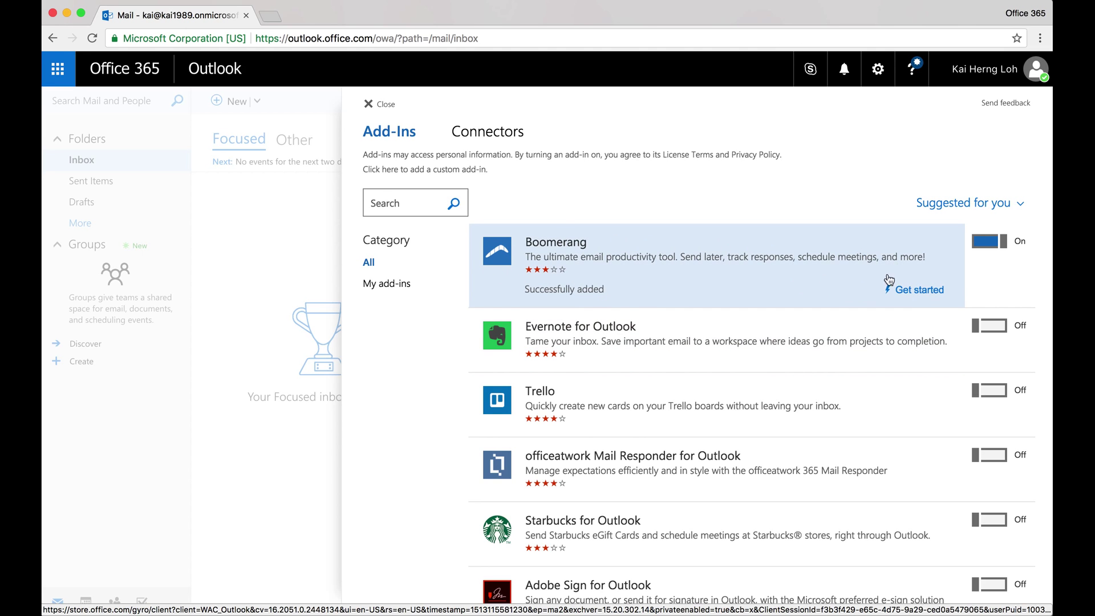
# Step: Read Boomerang's Get started page, then close the add-ins page to return to the inbox
pyautogui.click(927, 292)
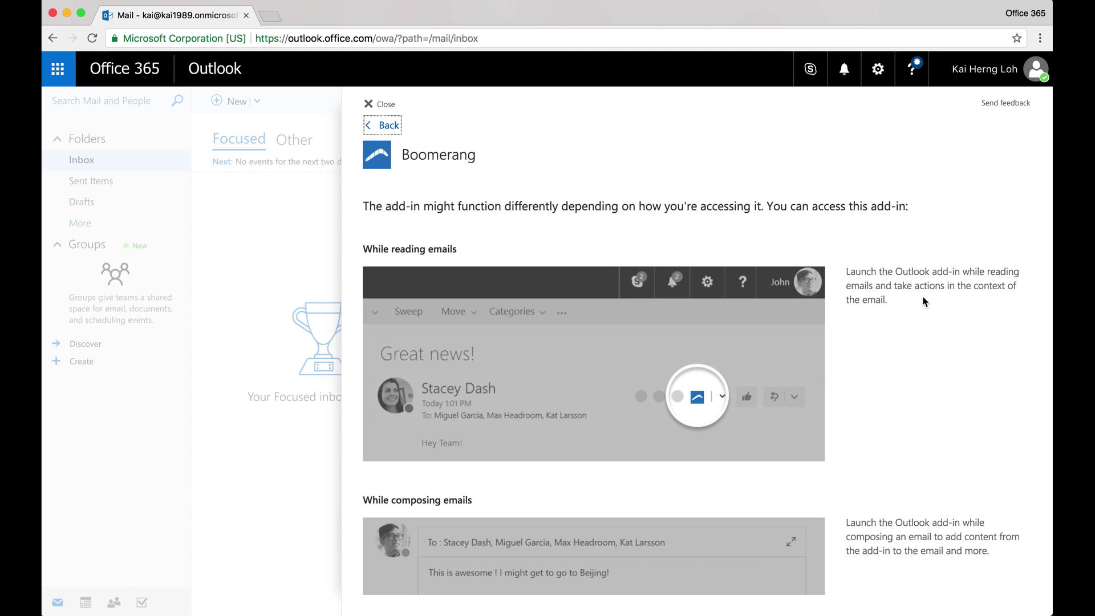
pyautogui.scroll(-3, 925, 302)
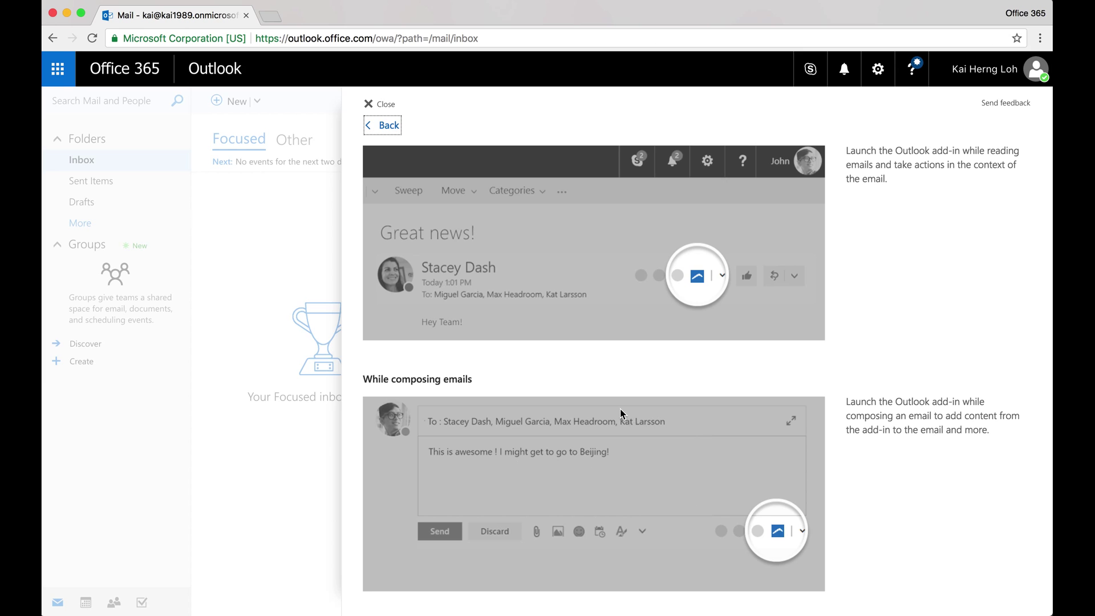
pyautogui.click(371, 106)
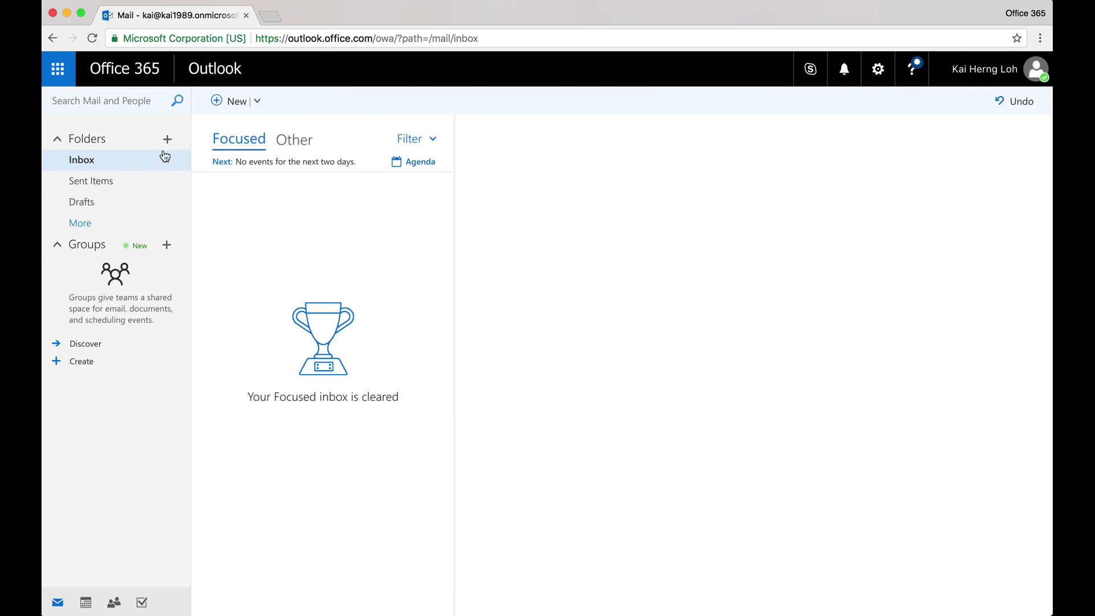
# Step: Start a new message addressed to your own account
pyautogui.click(233, 101)
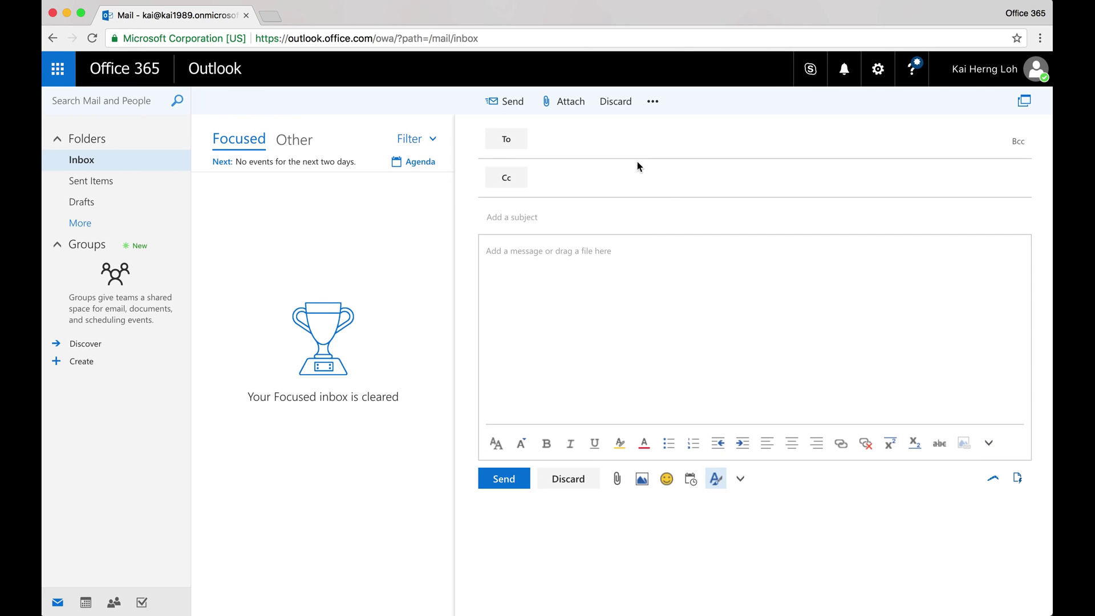
pyautogui.write('kai')
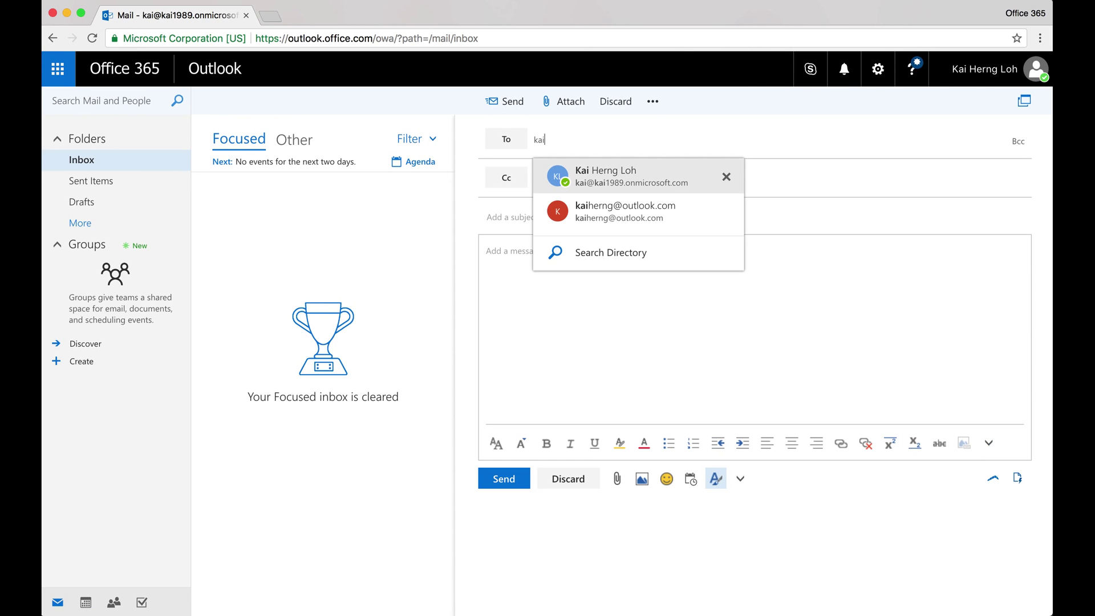
pyautogui.click(607, 187)
# Step: Enter the subject 'Test Email with Boomerang!' and the body 'Just testing here.'
pyautogui.click(602, 222)
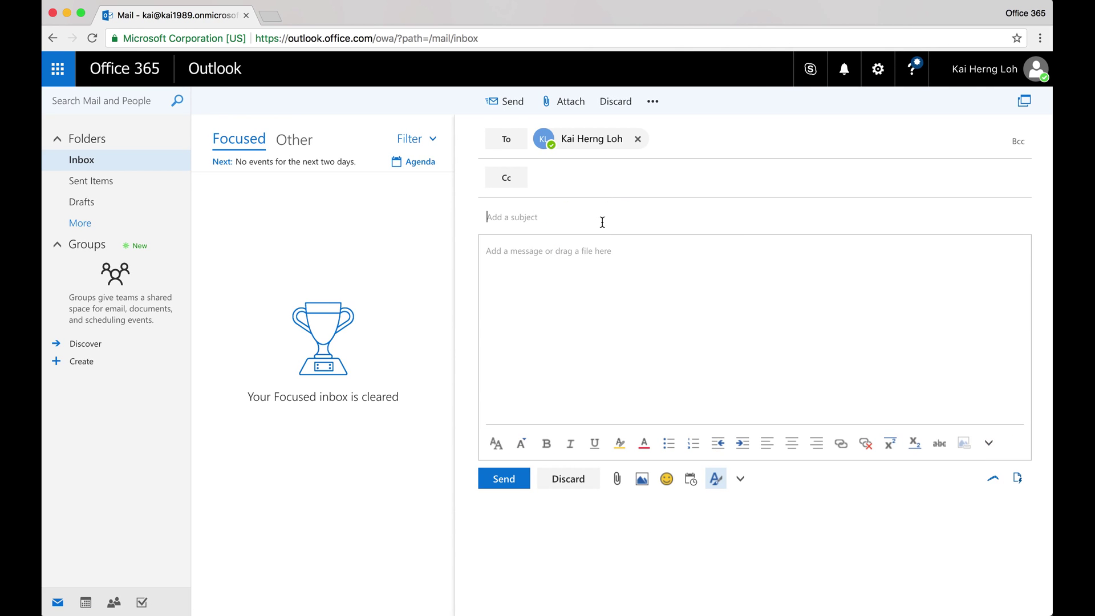
pyautogui.write('Test Email!')
pyautogui.press('BackSpace')
pyautogui.press('BackSpace')
pyautogui.write('with Boomerang!')
pyautogui.click(634, 305)
pyautogui.write('Just testing here.')
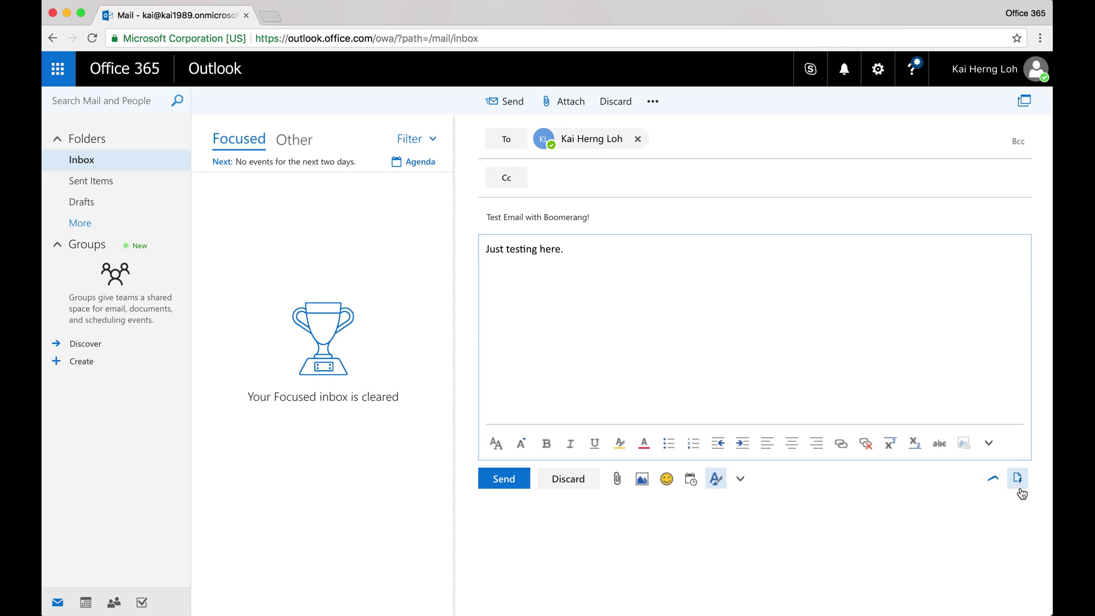
# Step: Choose Boomerang's custom Send Later option and authenticate Boomerang, accepting its permissions
pyautogui.click(995, 482)
pyautogui.moveTo(942, 374)
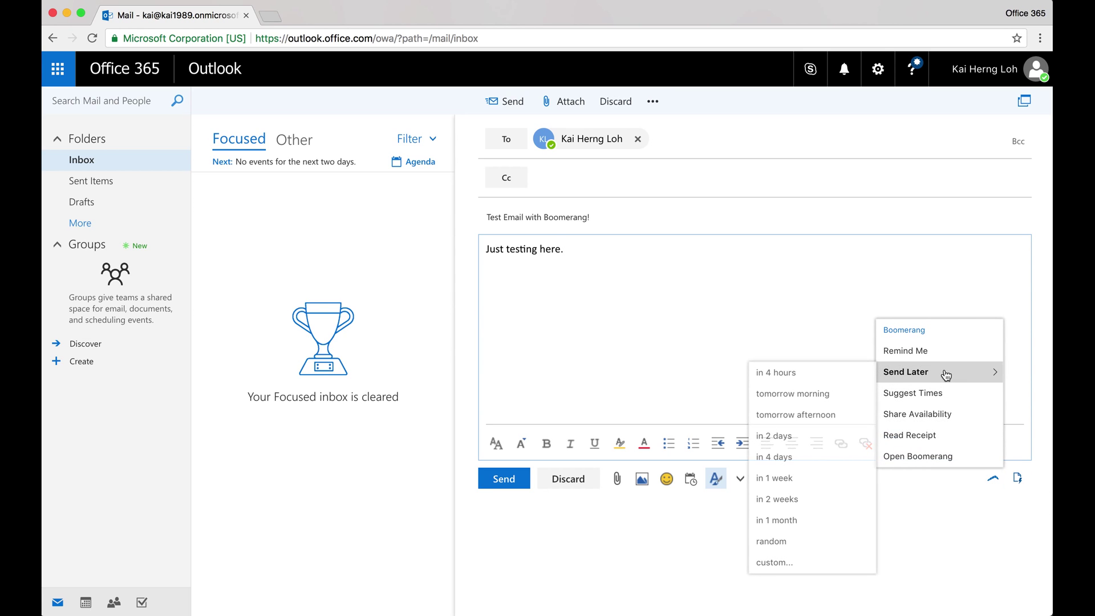
pyautogui.click(799, 562)
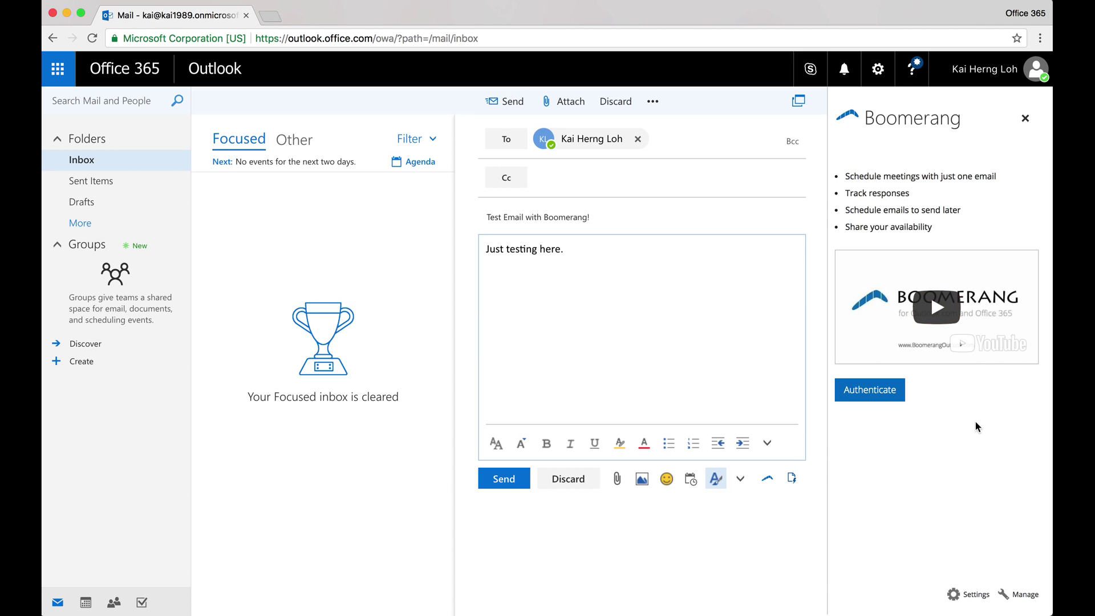
pyautogui.click(874, 383)
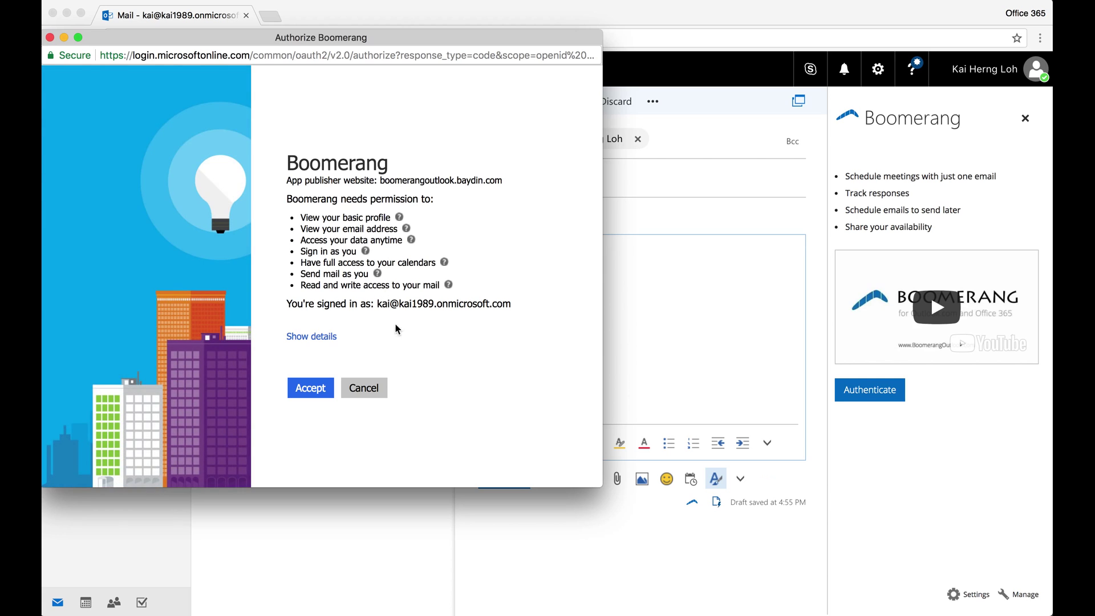
pyautogui.click(318, 392)
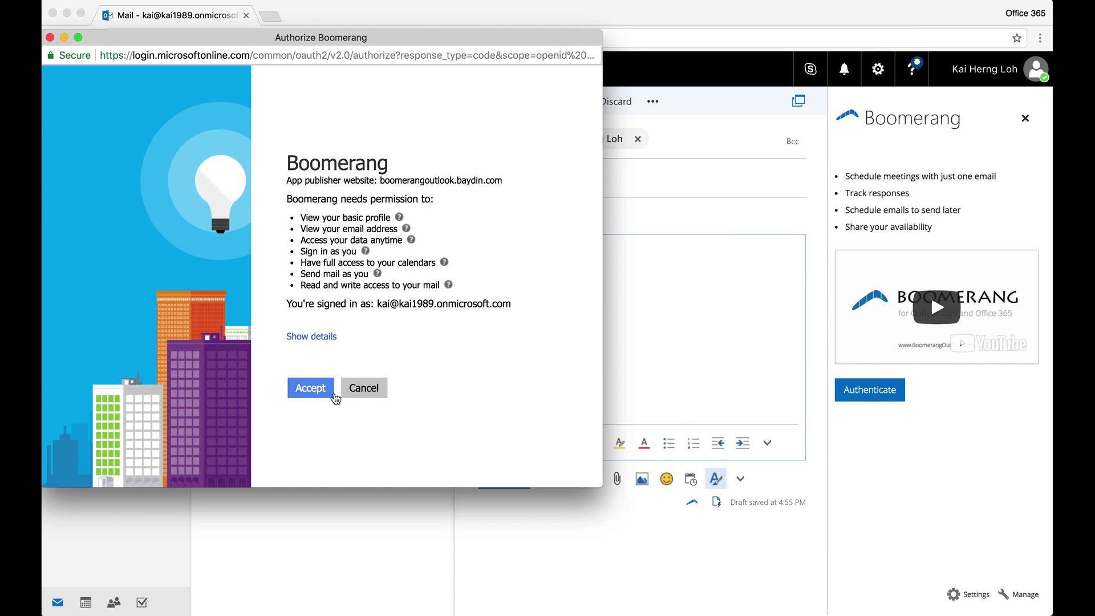
pyautogui.click(335, 395)
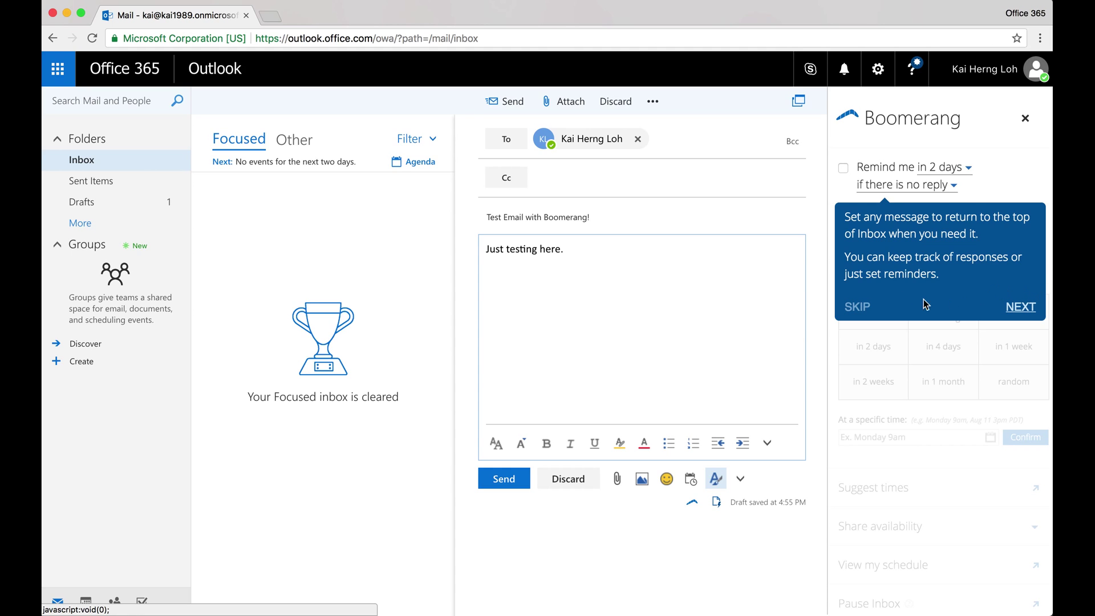
# Step: Skip the Boomerang introduction tour and look over the Send later pane
pyautogui.click(1030, 310)
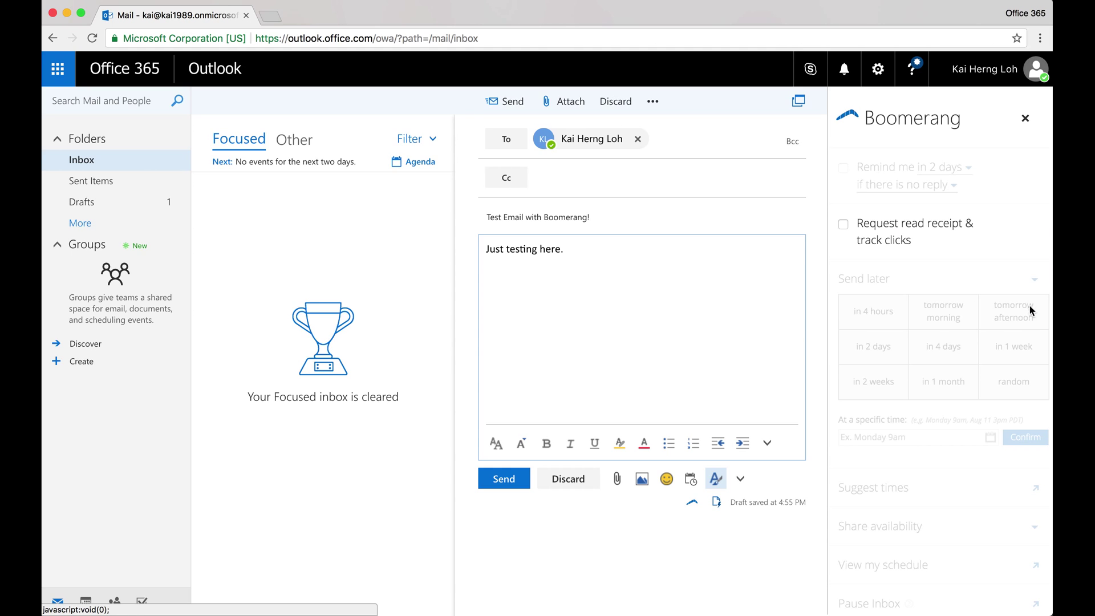
pyautogui.click(1020, 317)
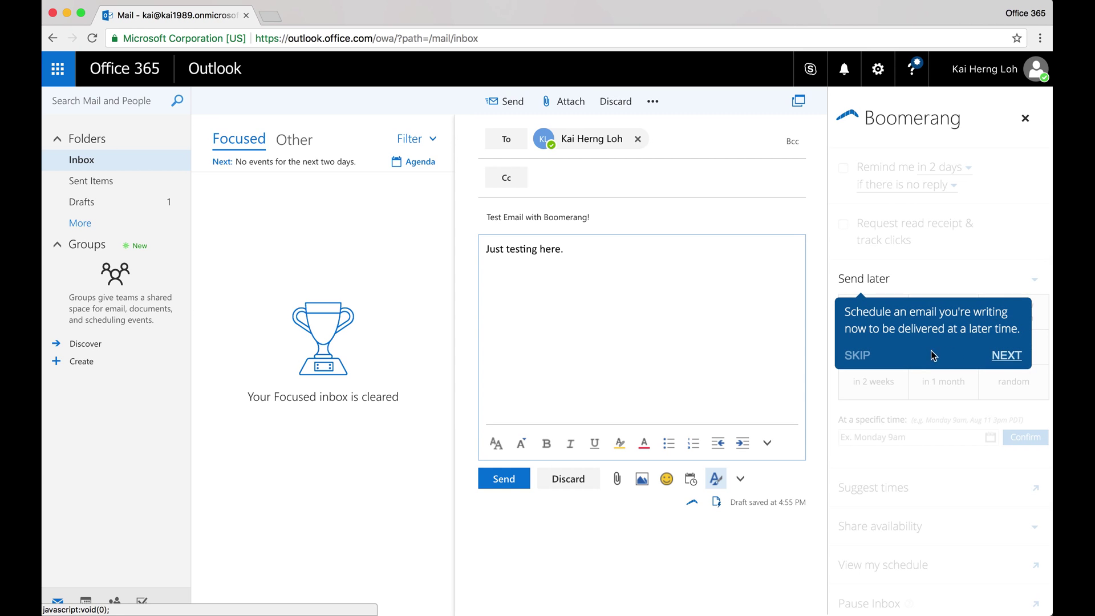
pyautogui.click(854, 349)
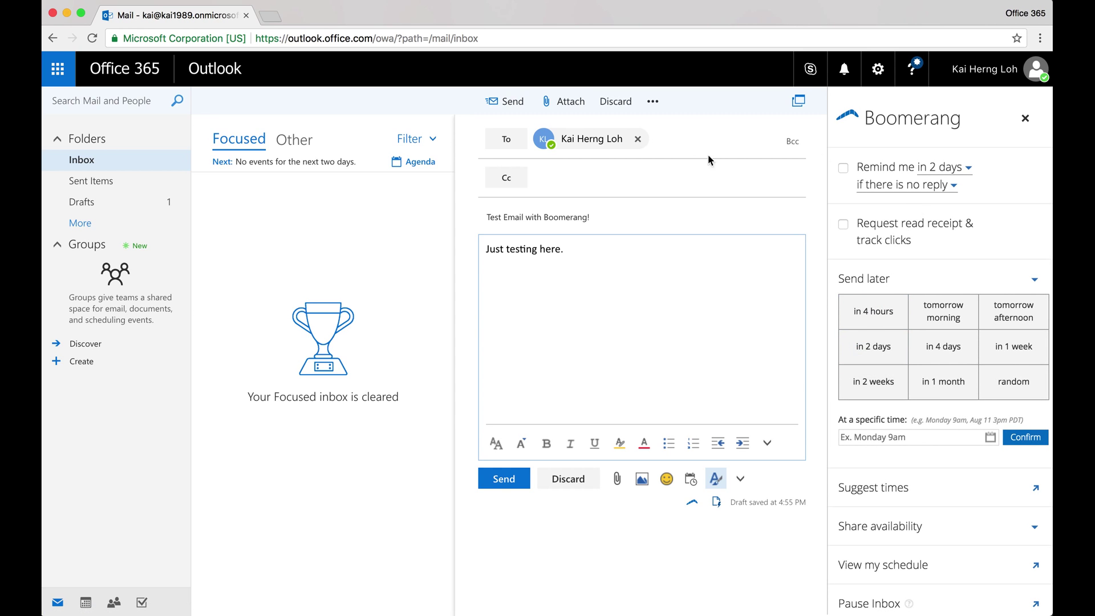
pyautogui.scroll(-2, 973, 248)
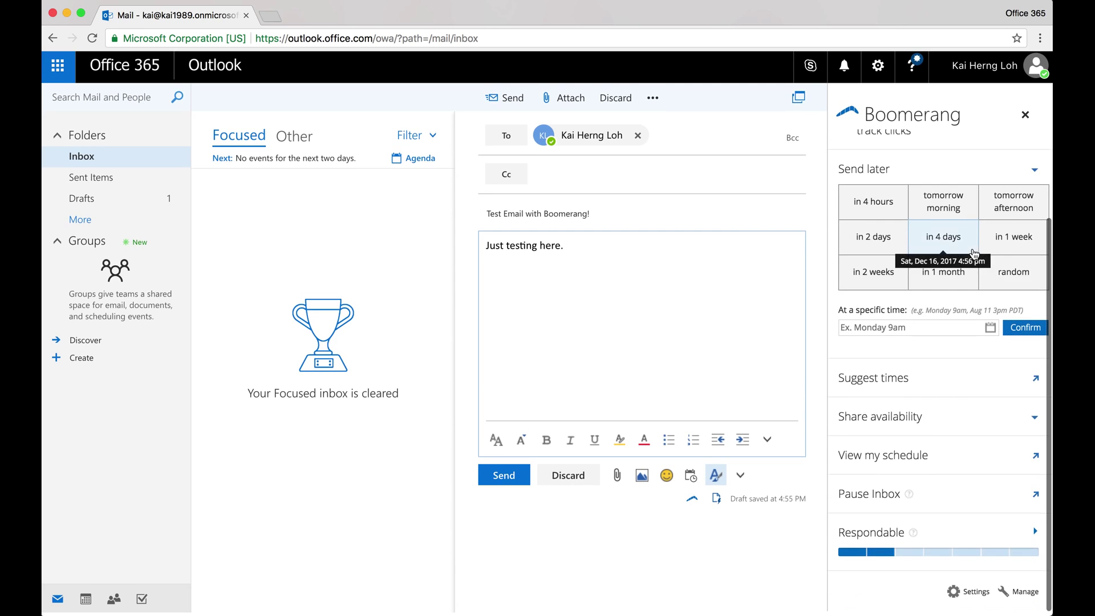
pyautogui.scroll(2, 973, 248)
pyautogui.scroll(-2, 972, 248)
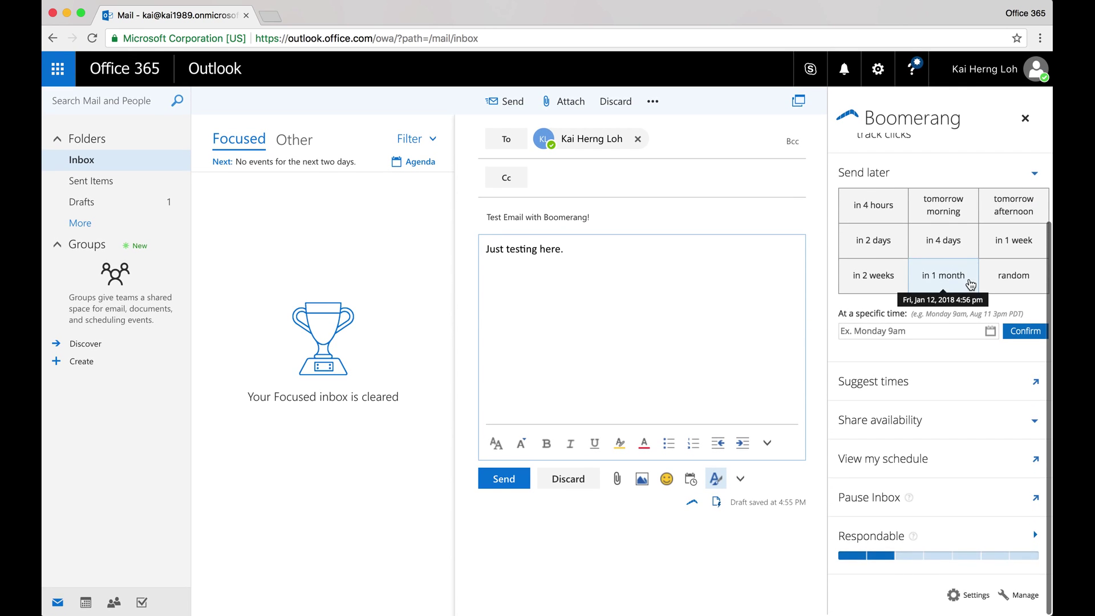
pyautogui.scroll(2, 969, 283)
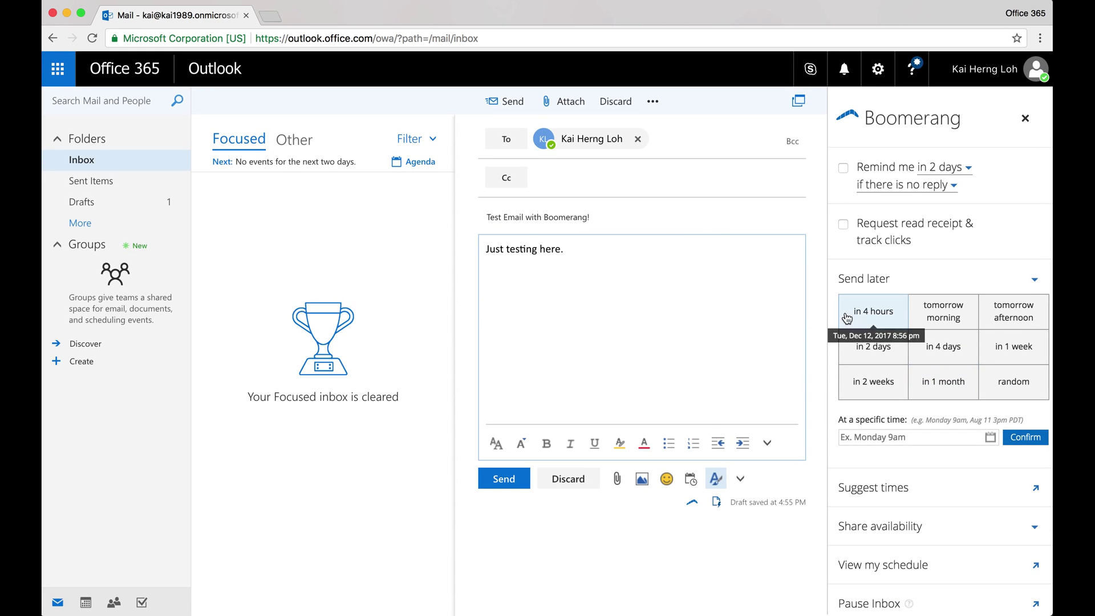
pyautogui.scroll(-1, 847, 318)
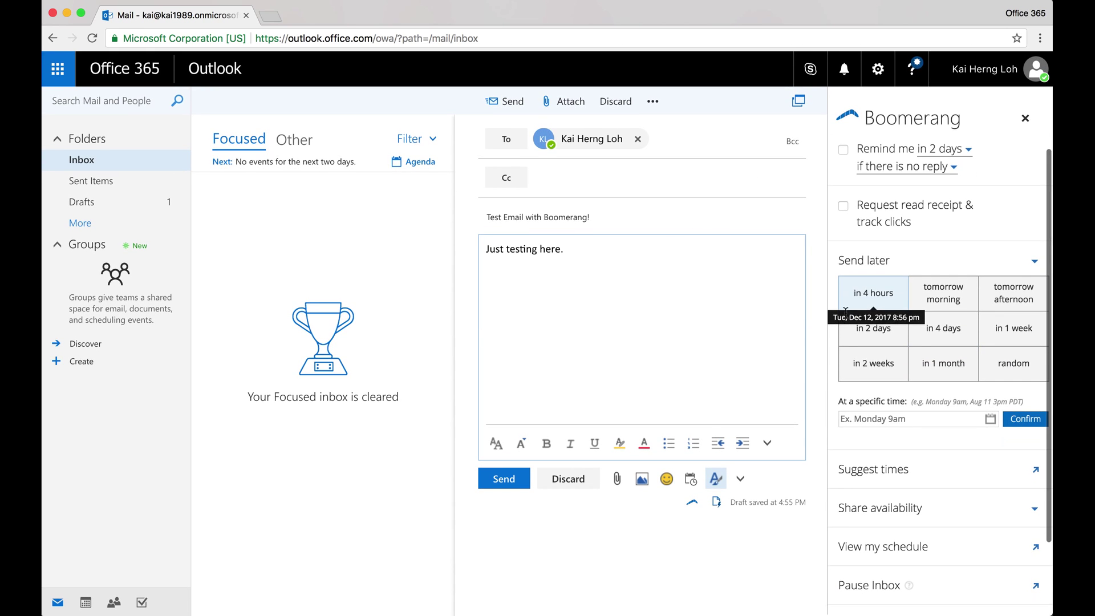
# Step: Schedule the email for December 12 at 4:58 PM and confirm
pyautogui.click(990, 420)
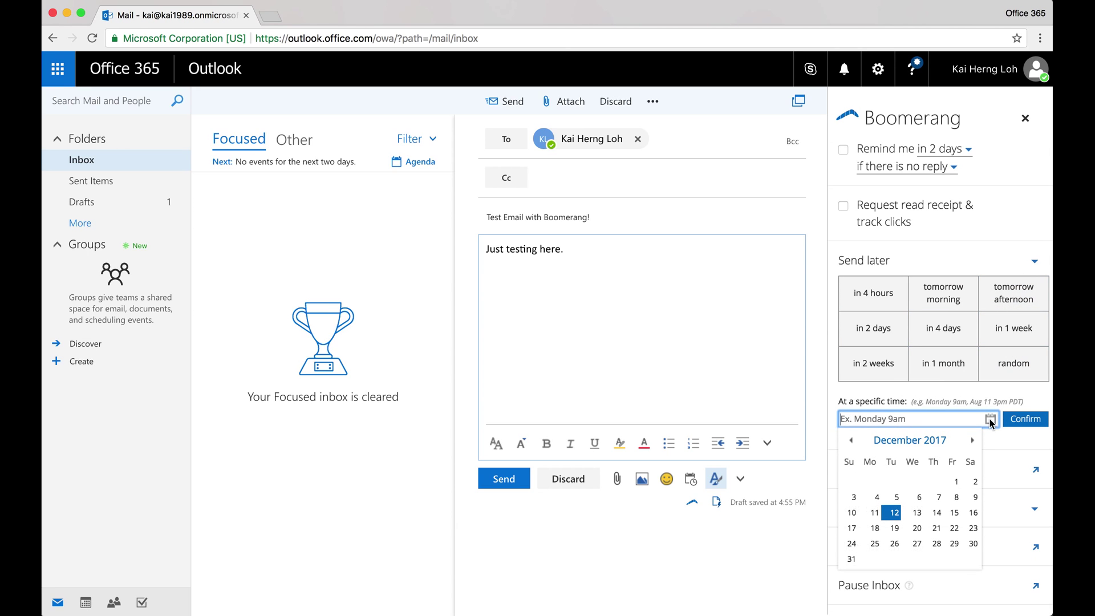
pyautogui.click(895, 514)
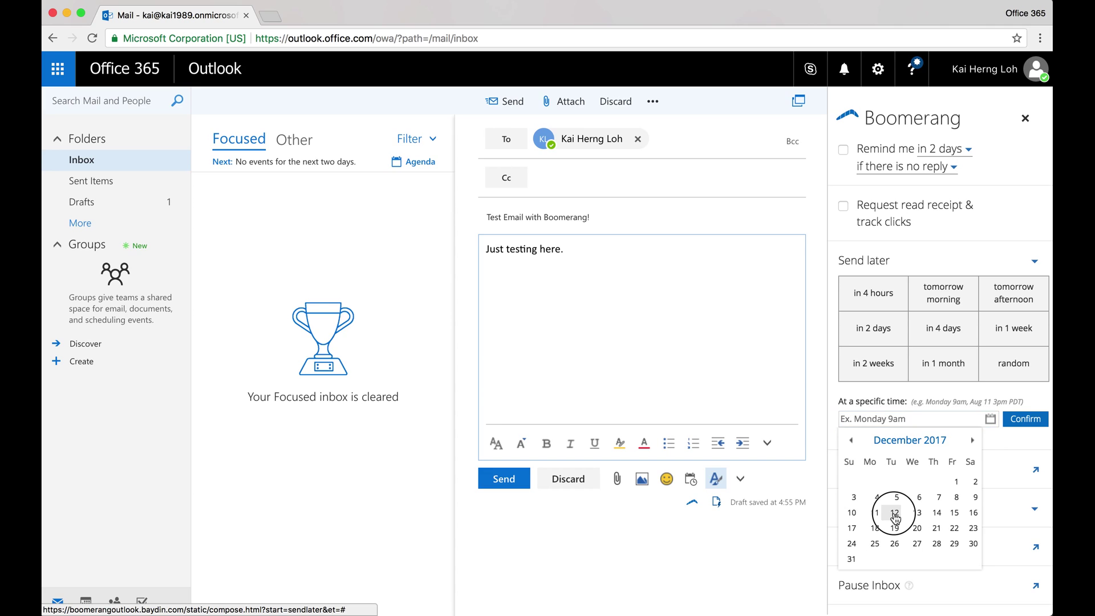
pyautogui.click(907, 418)
pyautogui.press('BackSpace')
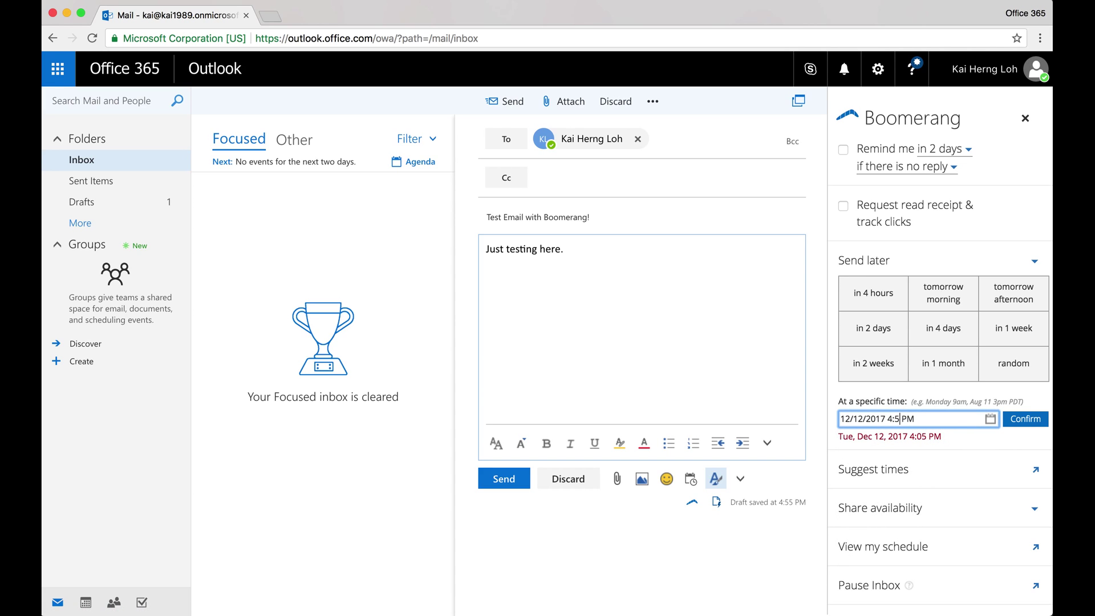
pyautogui.write('8')
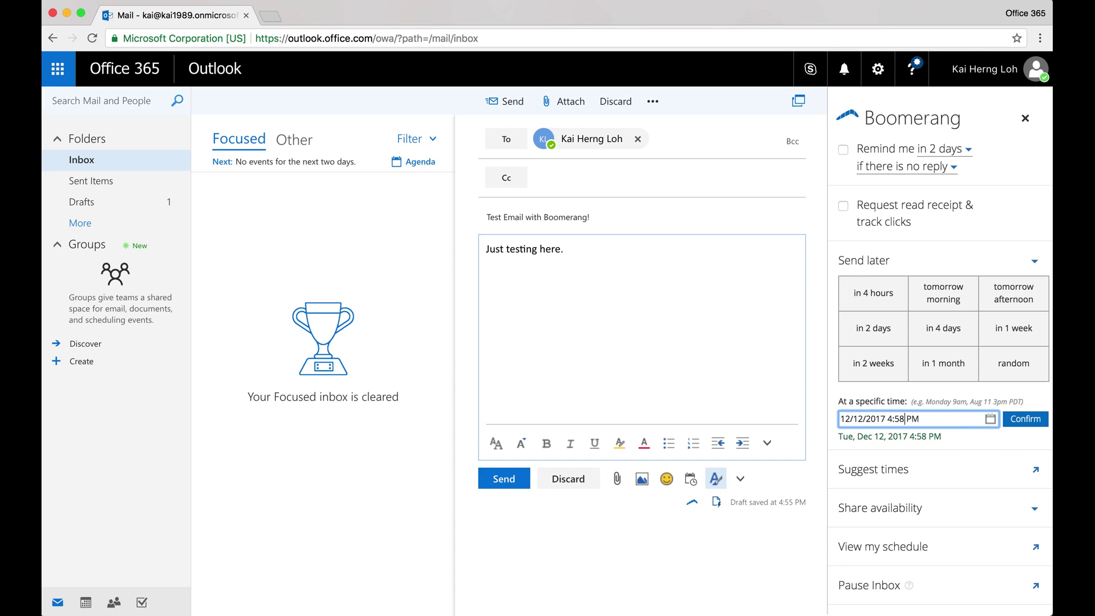
pyautogui.click(1024, 419)
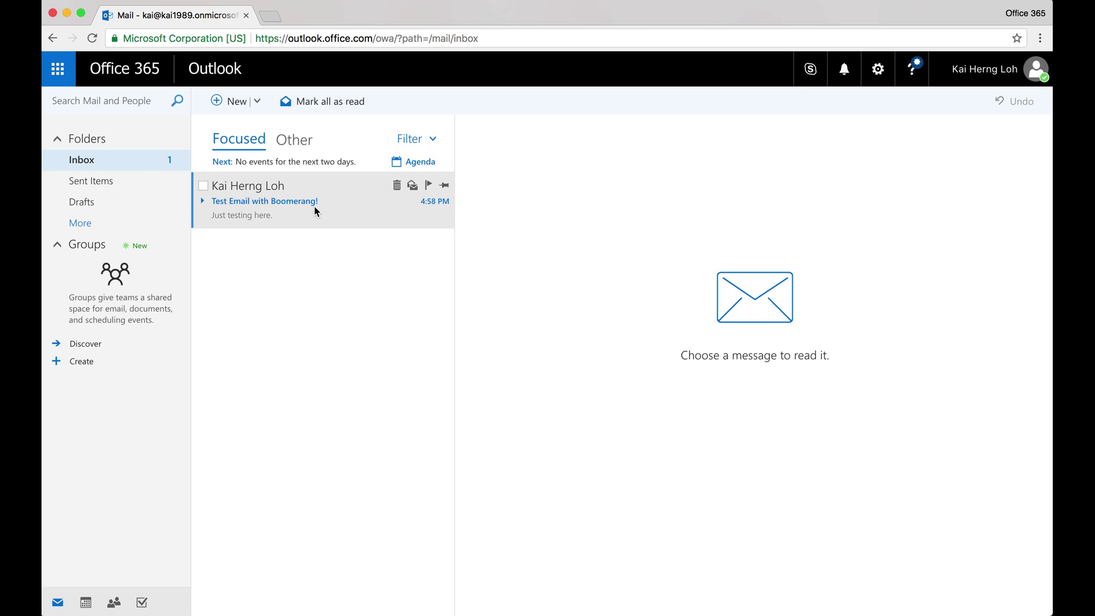
# Step: Open the delivered test email and choose Inbox Pause from its Boomerang menu
pyautogui.click(432, 203)
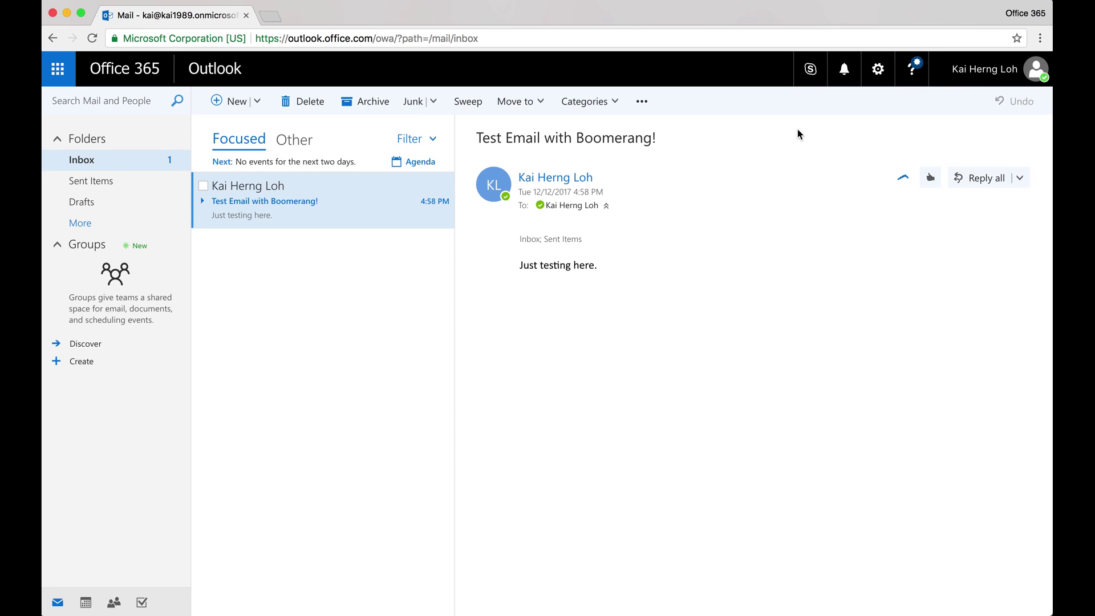
pyautogui.click(903, 179)
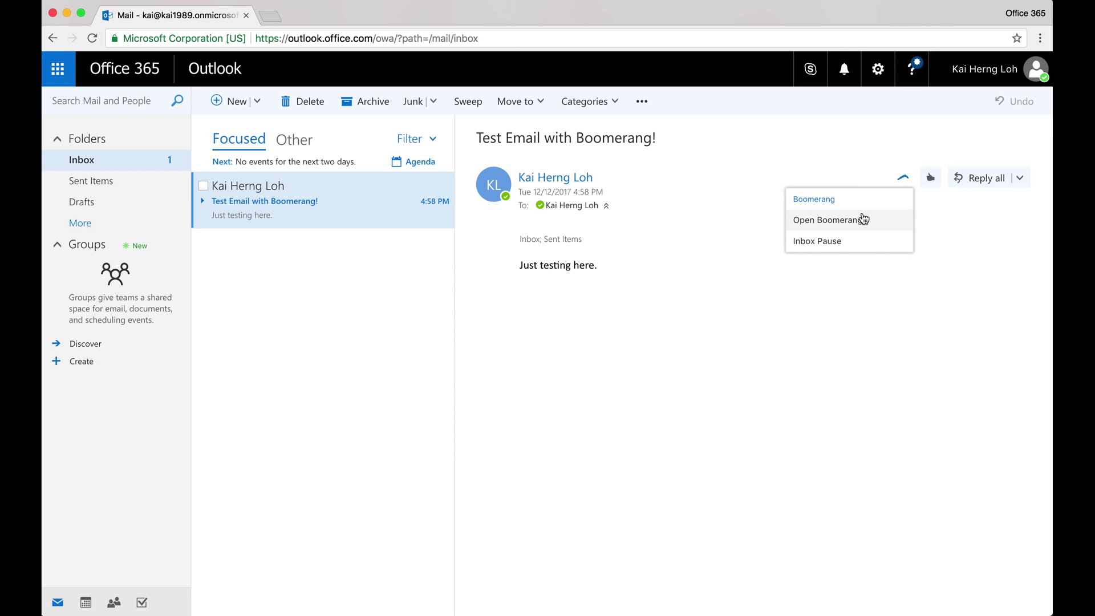
pyautogui.click(857, 245)
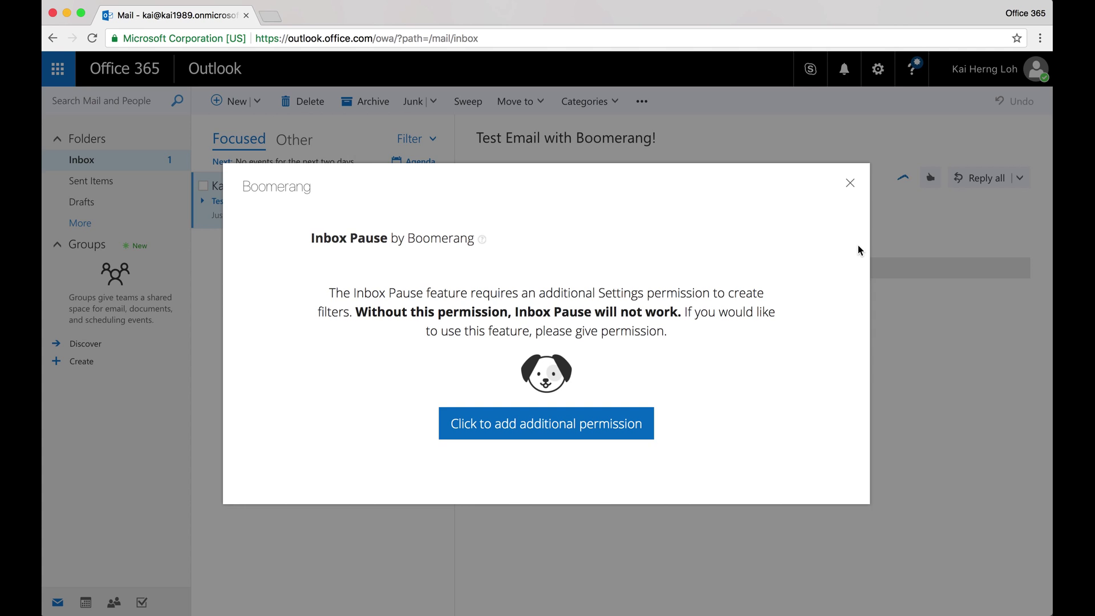
# Step: Grant Boomerang the additional Settings permission needed to create filters
pyautogui.click(564, 427)
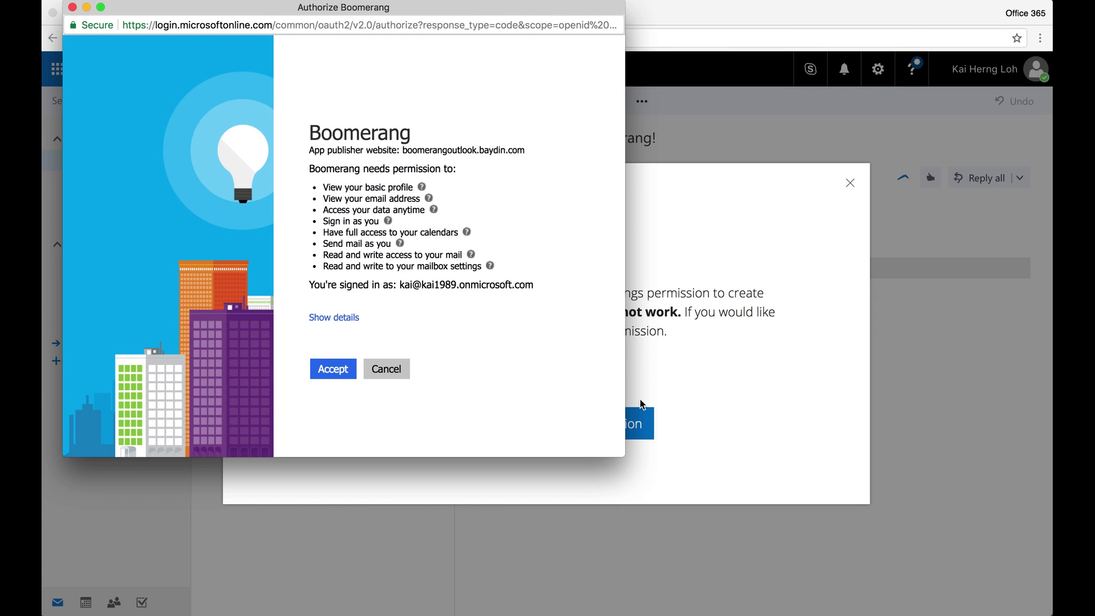
pyautogui.click(348, 372)
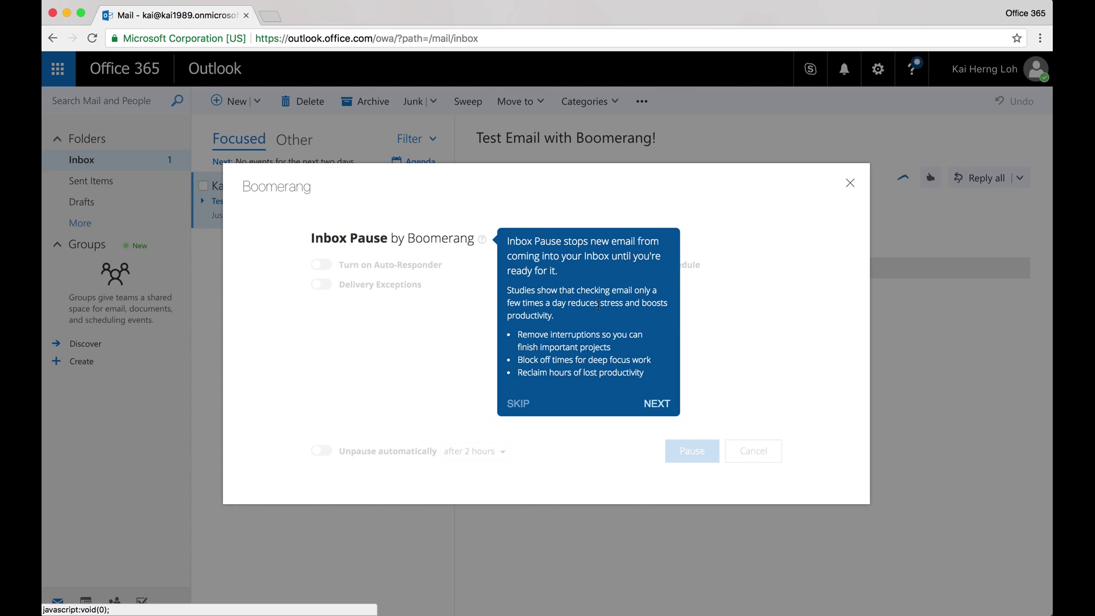
# Step: Dismiss the Inbox Pause tour and pause the Inbox with Auto-Responder left on
pyautogui.click(657, 404)
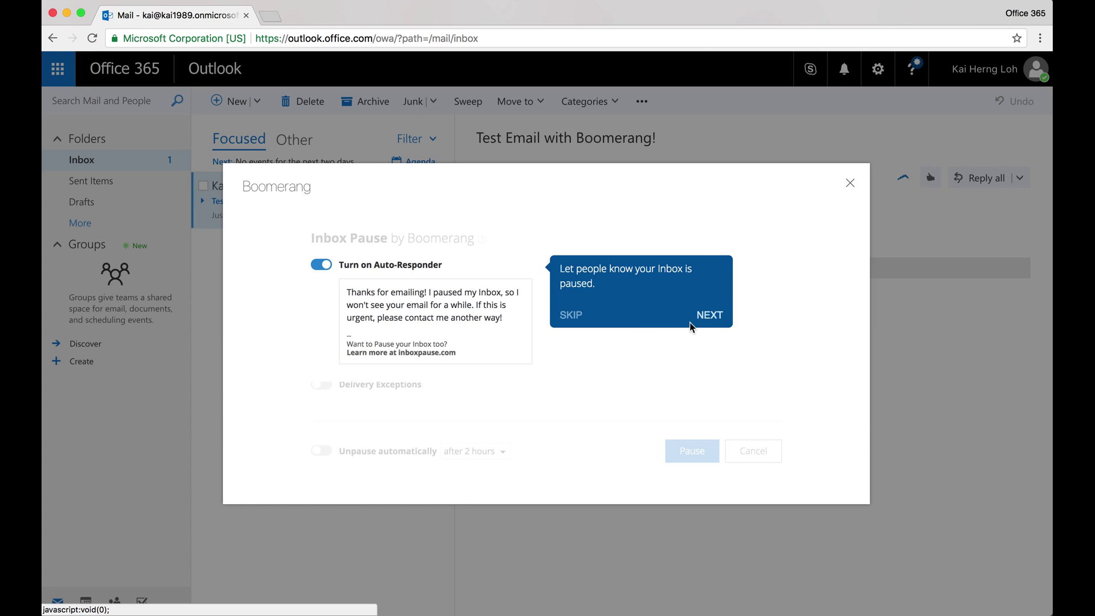
pyautogui.click(712, 321)
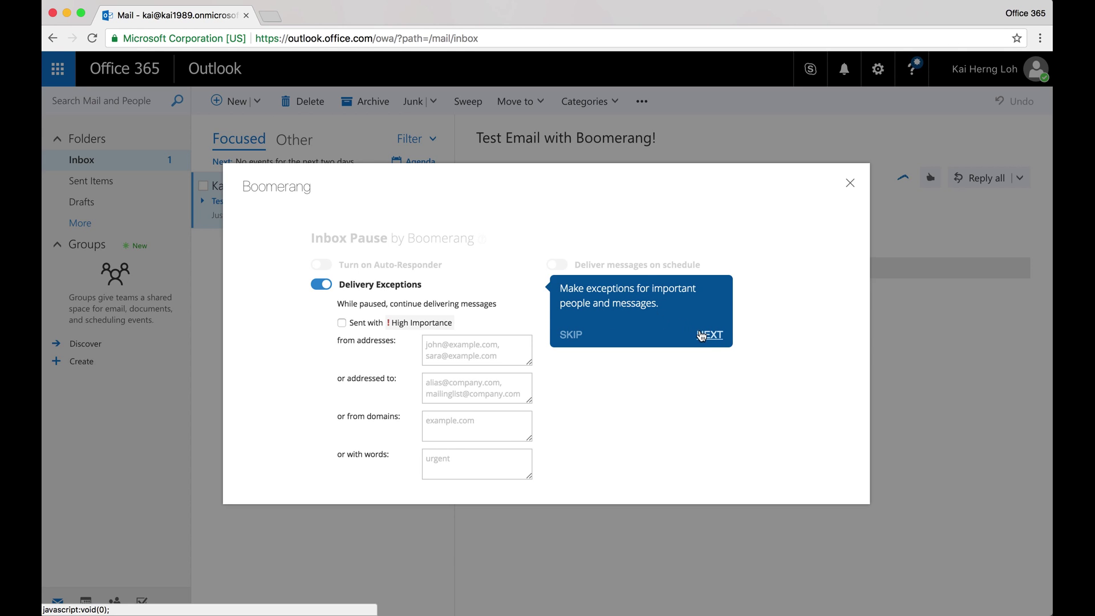
pyautogui.click(702, 334)
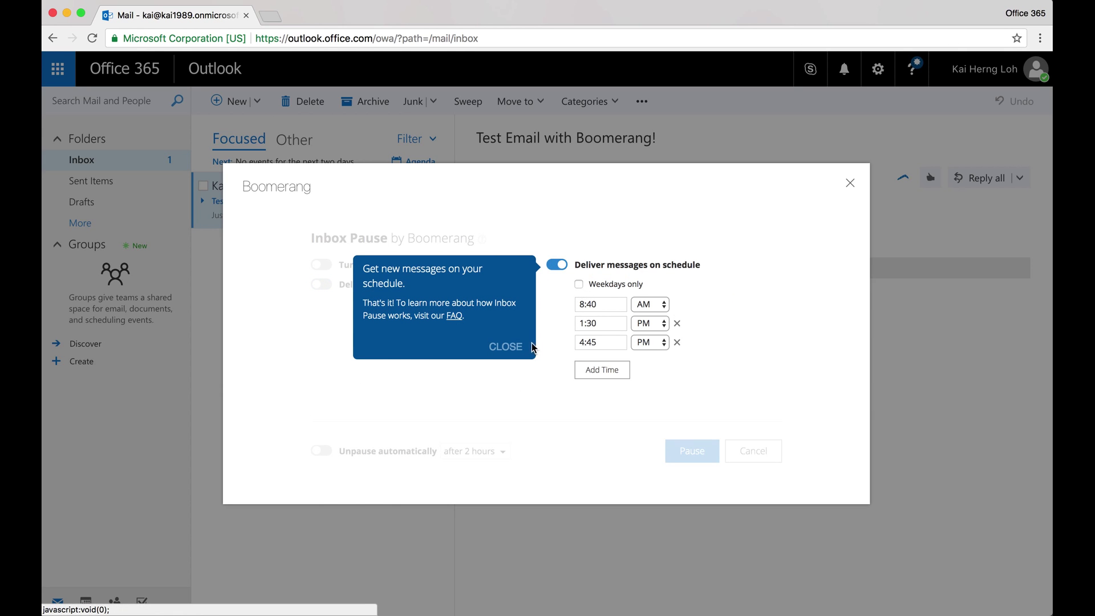
pyautogui.click(531, 348)
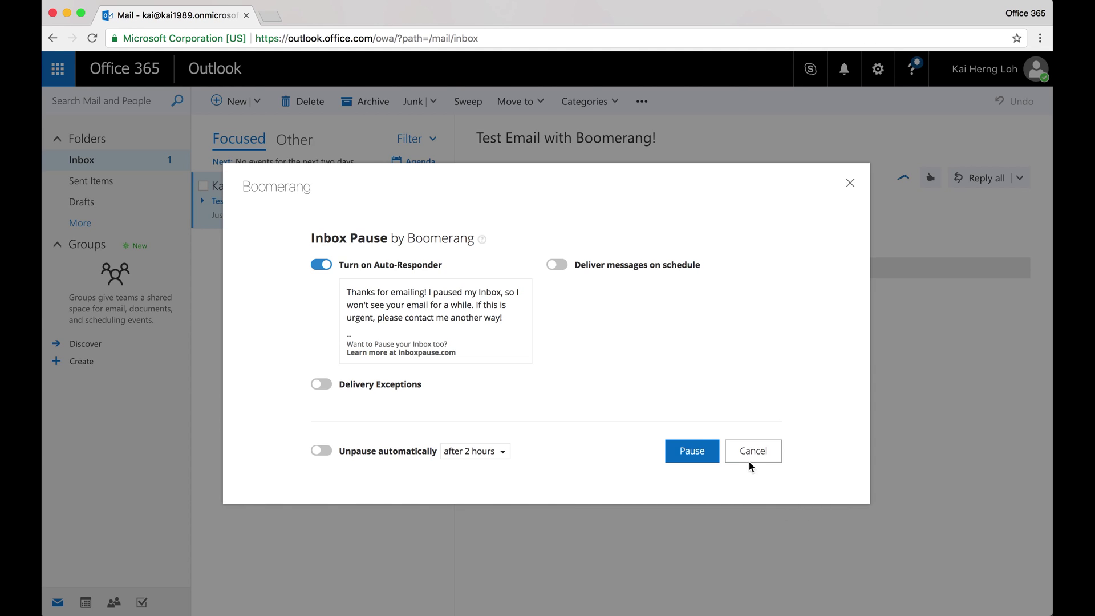
pyautogui.click(687, 448)
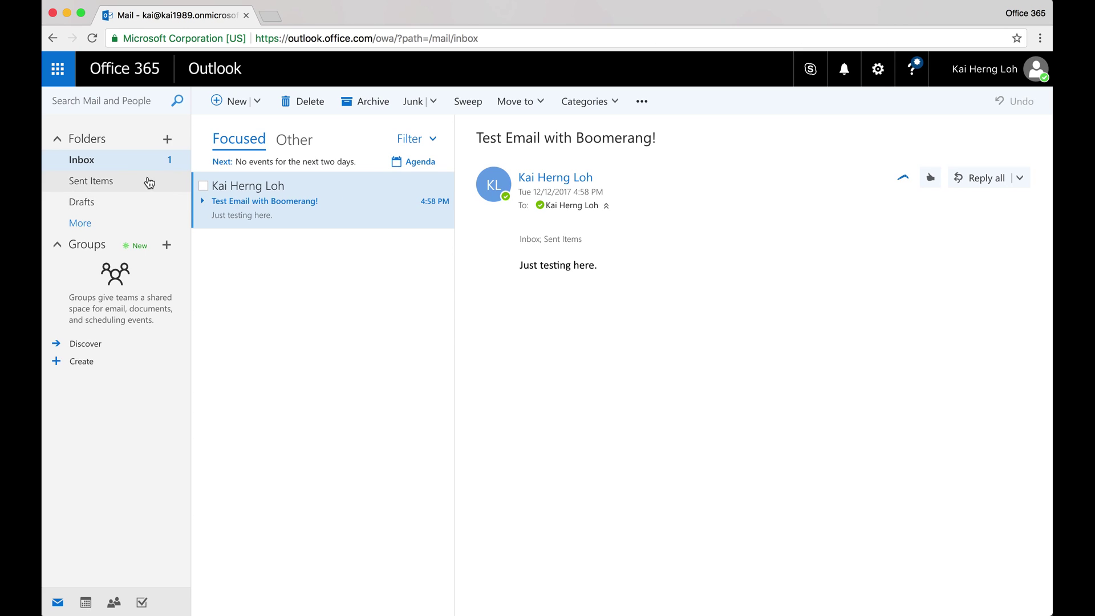
# Step: Check Sent Items, return to the Inbox, and open the test email's Boomerang side panel
pyautogui.click(107, 170)
pyautogui.click(105, 180)
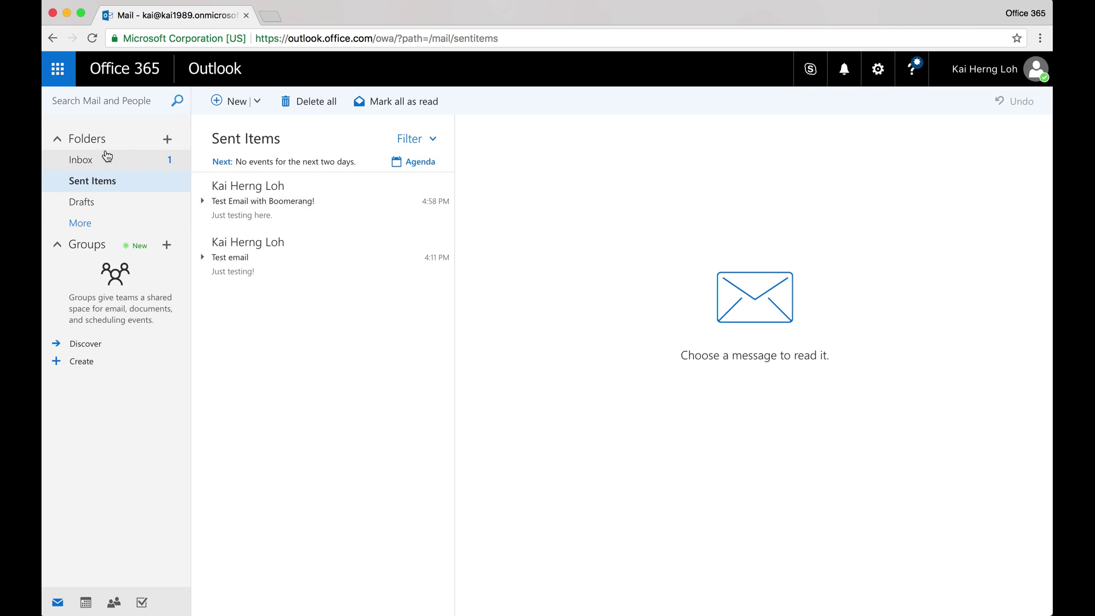
pyautogui.click(107, 158)
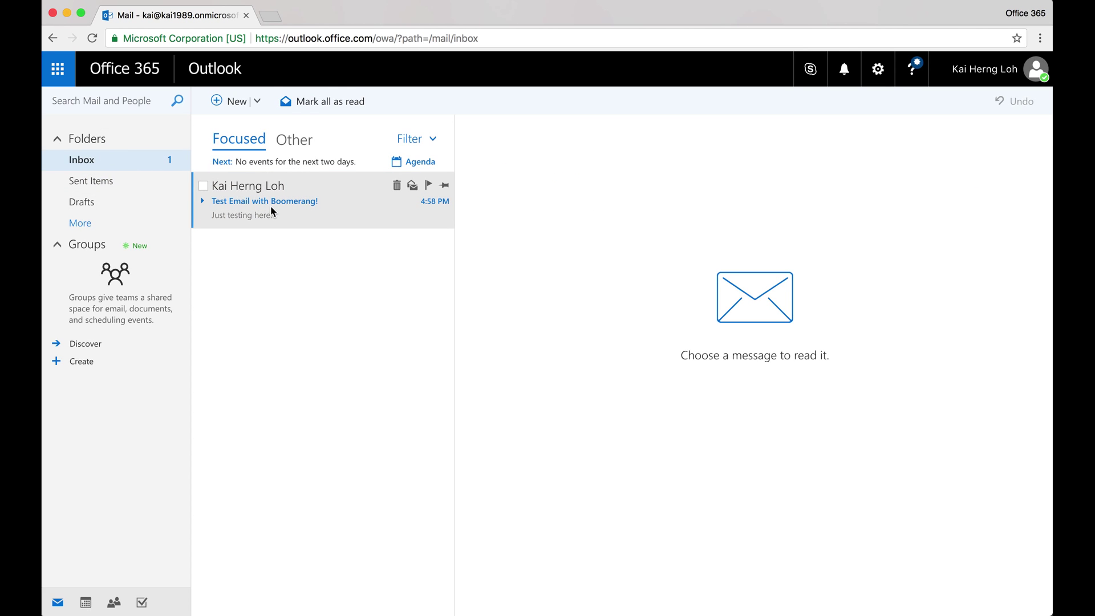
pyautogui.click(385, 209)
pyautogui.click(903, 180)
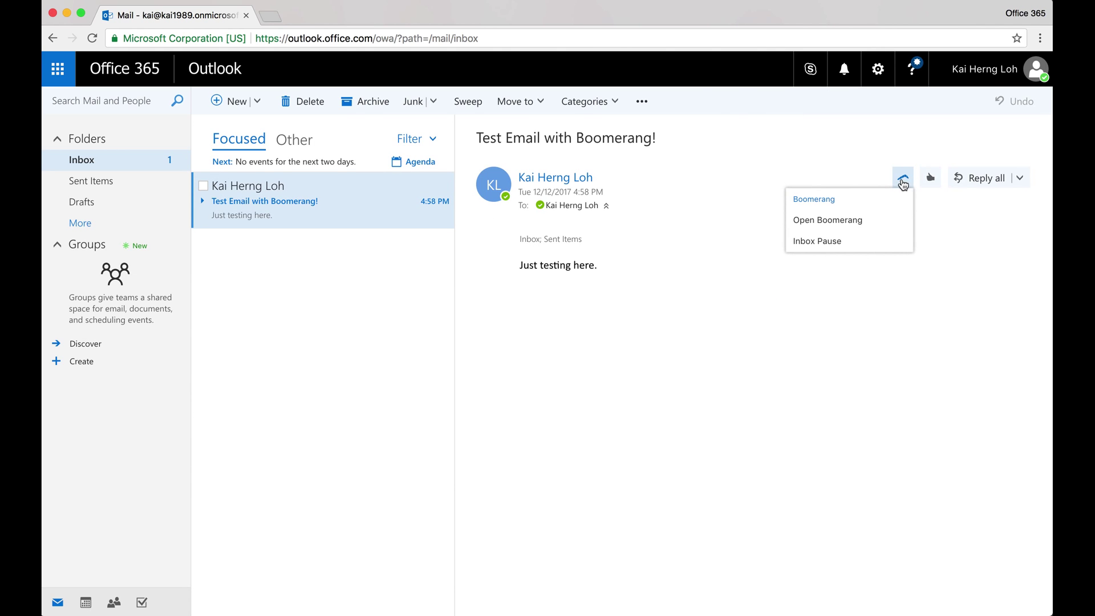
pyautogui.click(855, 220)
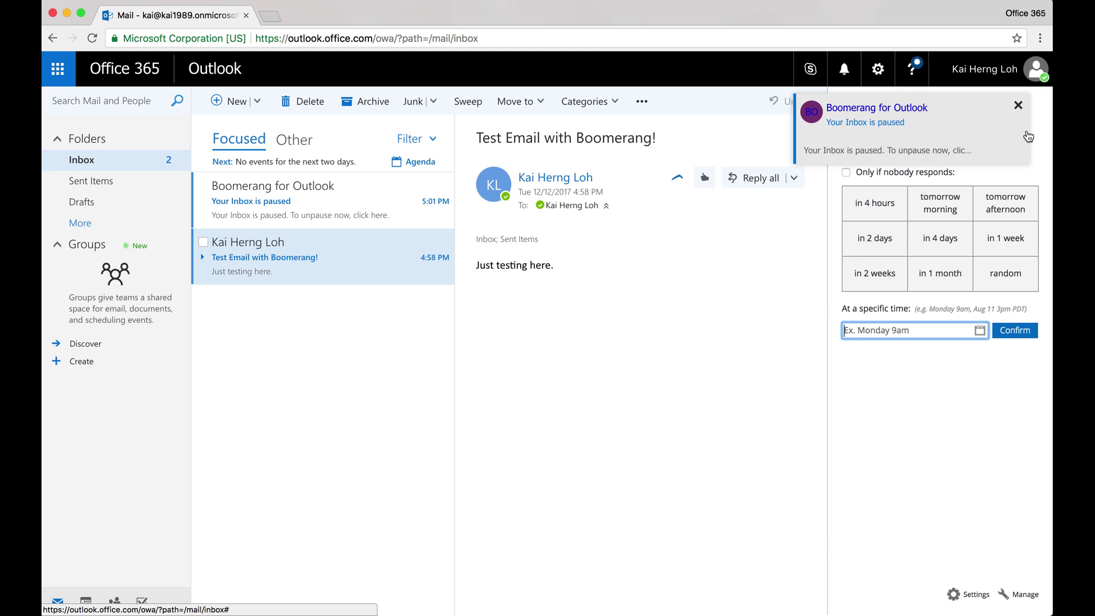
# Step: Open the 'Your Inbox is paused' notice and follow its unpause link to Boomerang's Inbox Pause page
pyautogui.click(974, 128)
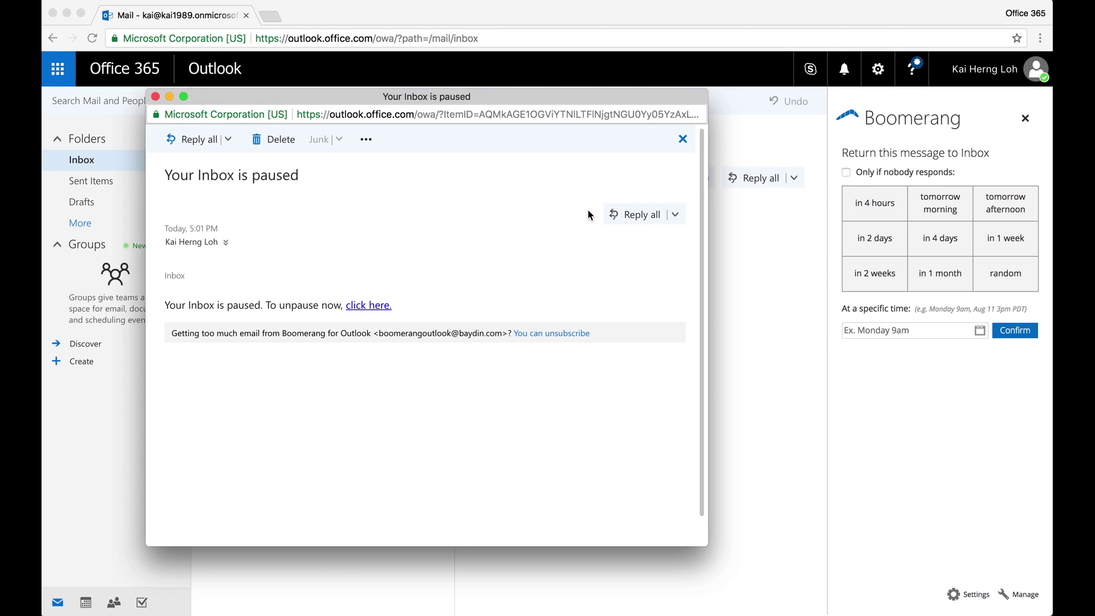
pyautogui.click(386, 308)
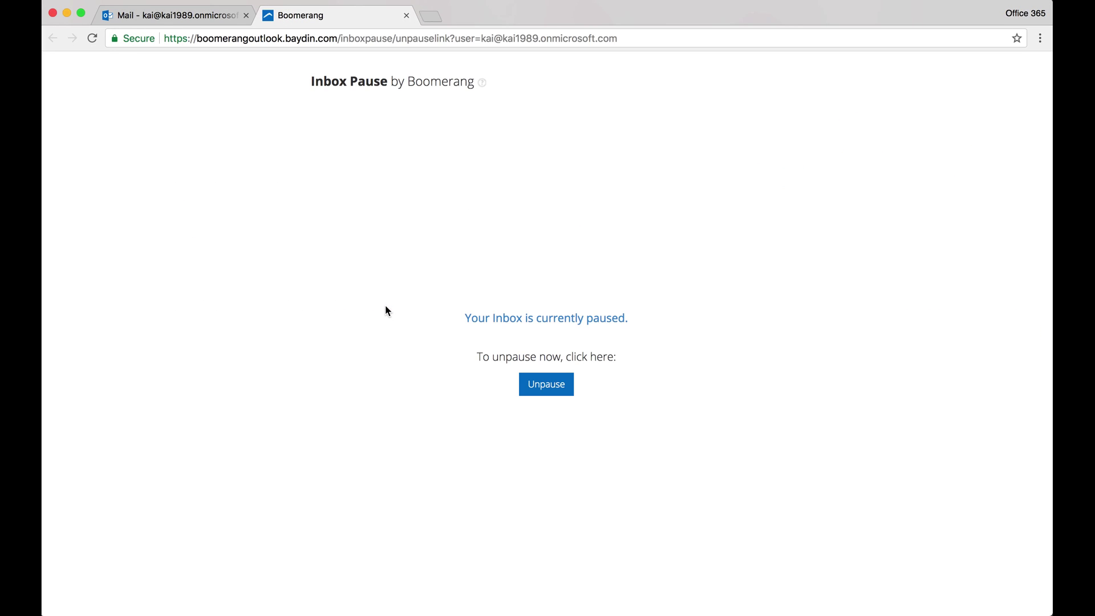
# Step: Unpause the Inbox on Boomerang's page and close that tab to return to the Focused inbox
pyautogui.click(549, 390)
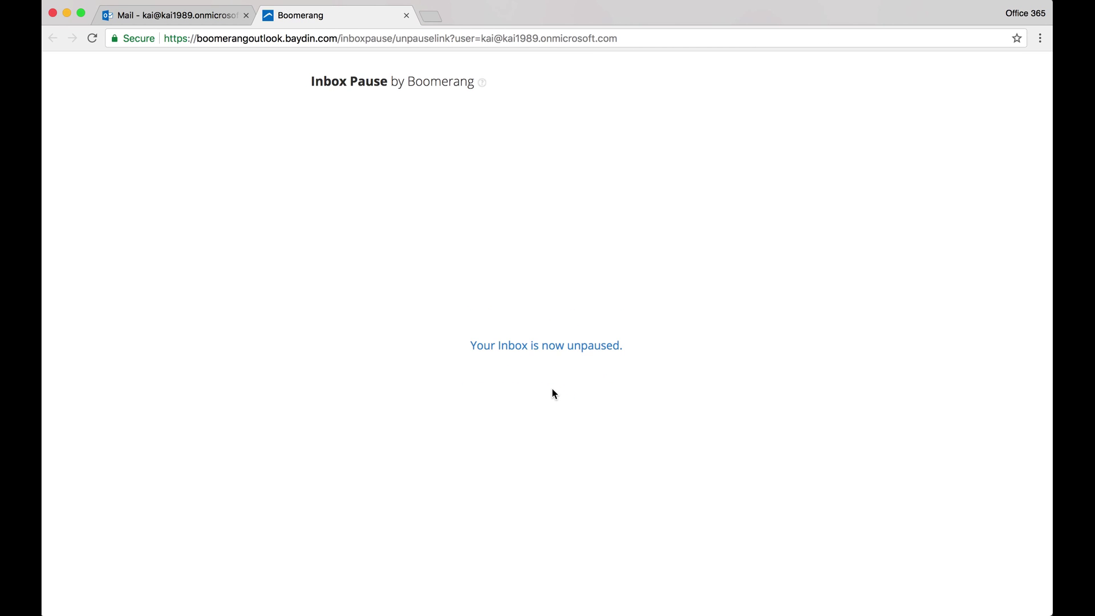
pyautogui.click(406, 16)
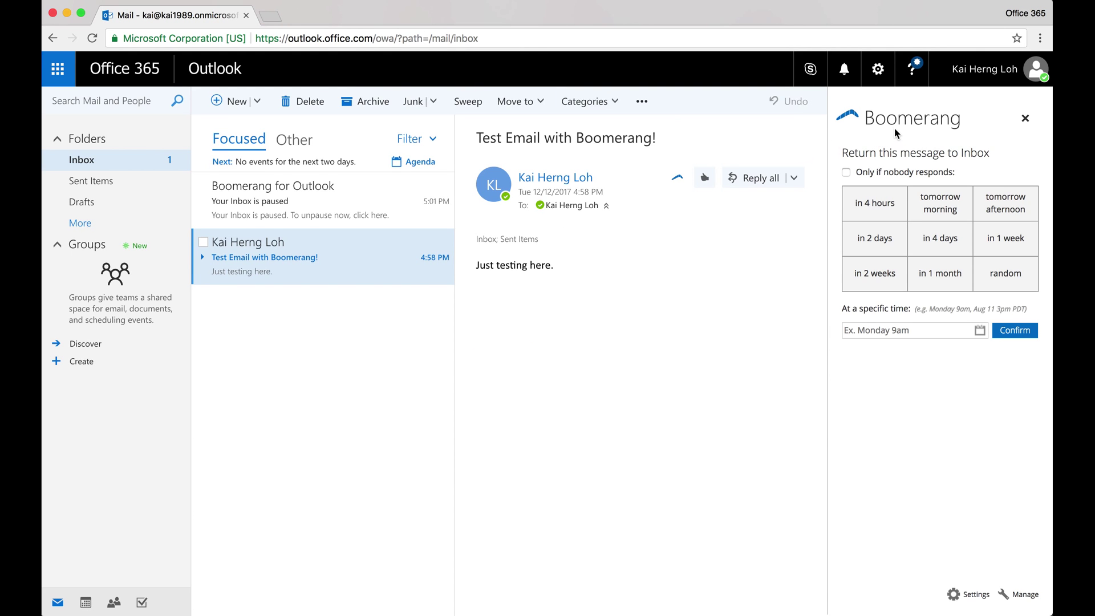